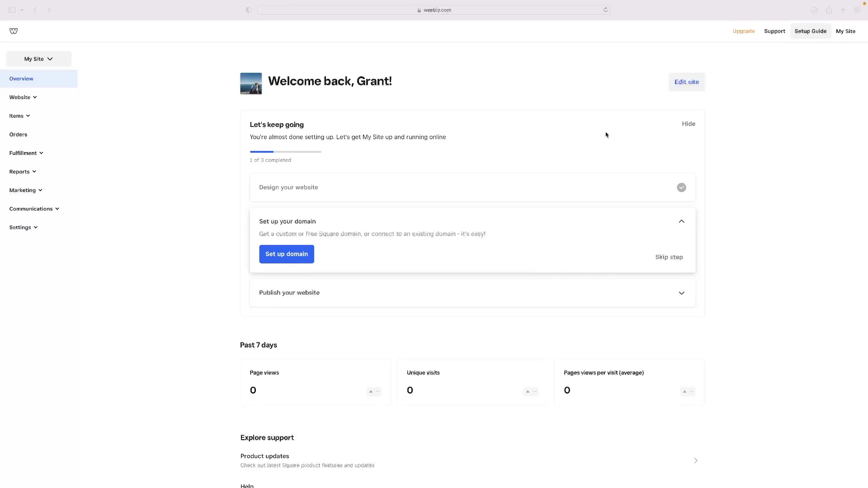
Start creating a new site and choose the website type without an online store.
click(845, 31)
click(774, 92)
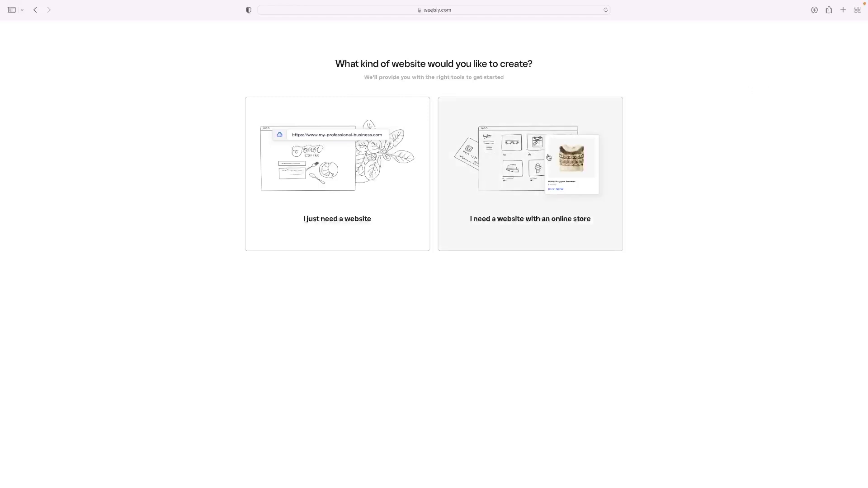
click(356, 172)
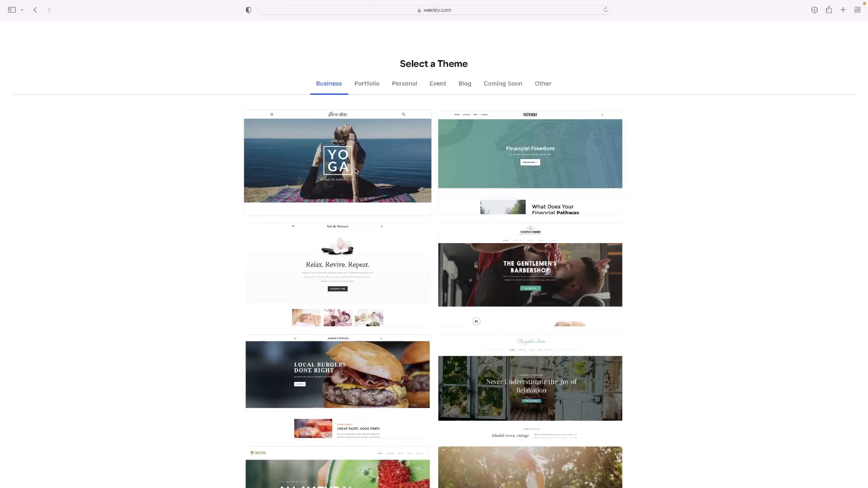
Browse the Portfolio themes and open the preview of the black actor, writer and director theme.
click(367, 83)
scroll(441, 236, down, 2)
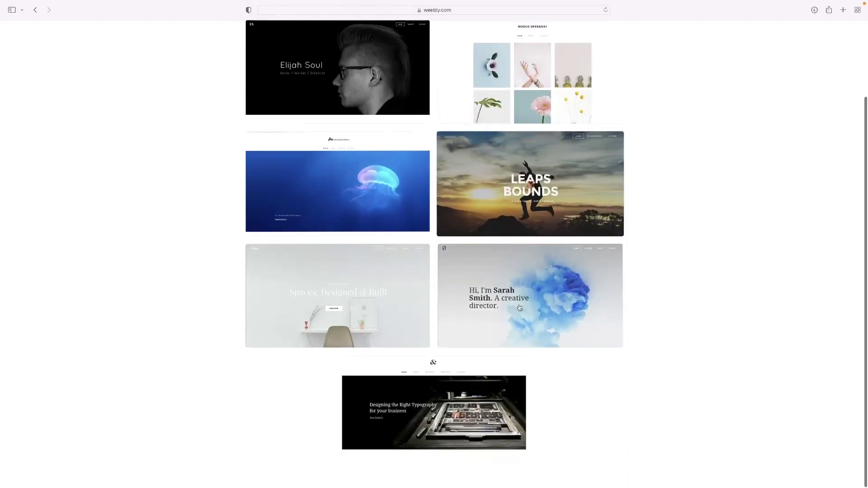
scroll(502, 306, up, 2)
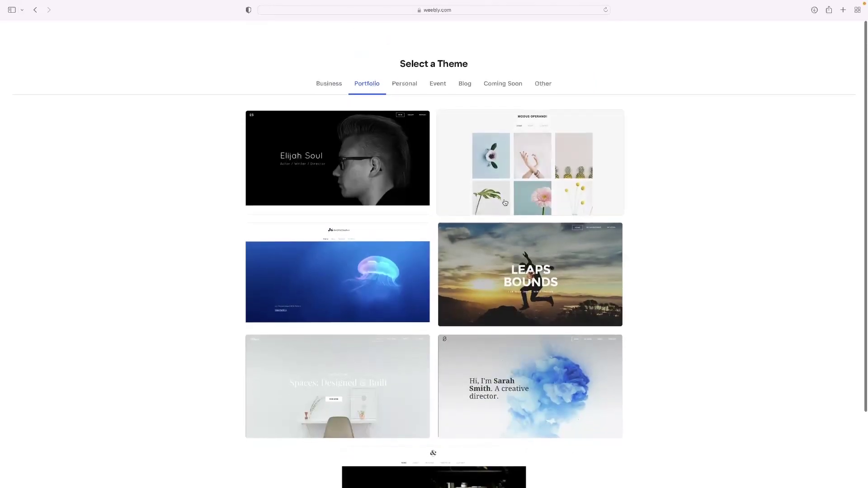
click(400, 172)
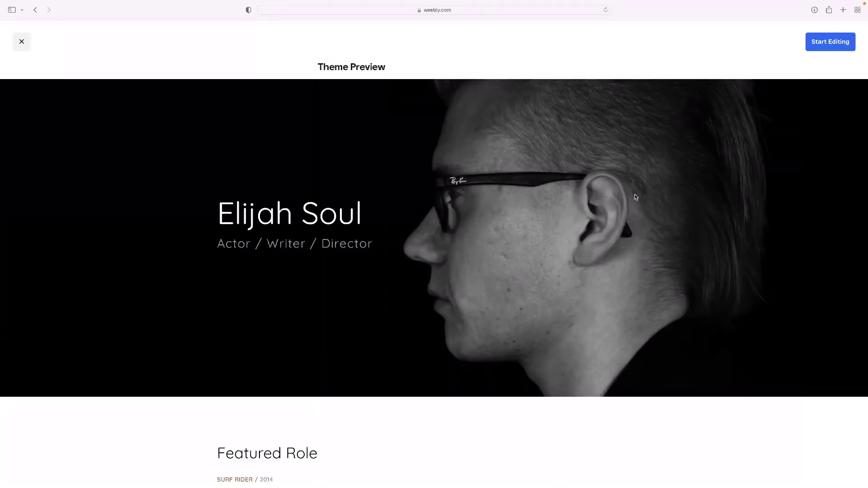
Review the previewed theme, start editing the site with it and dismiss the domain name selection.
scroll(635, 197, down, 10)
scroll(635, 198, down, 5)
scroll(635, 197, up, 15)
click(826, 42)
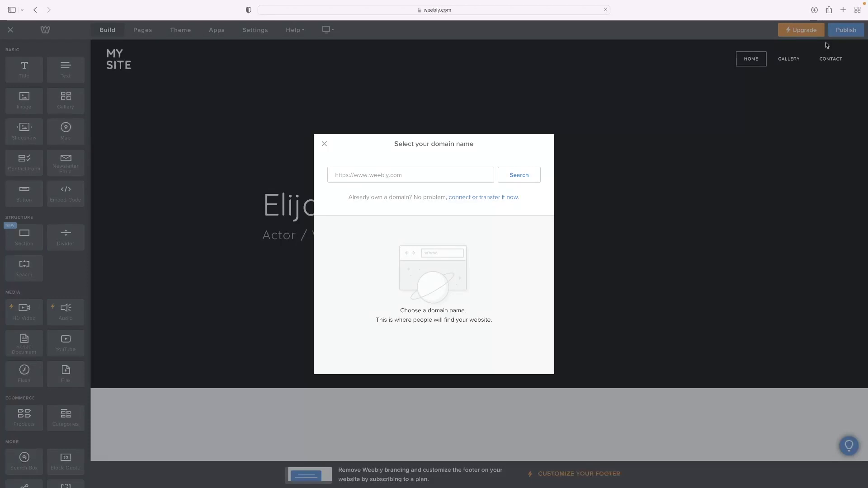
click(324, 144)
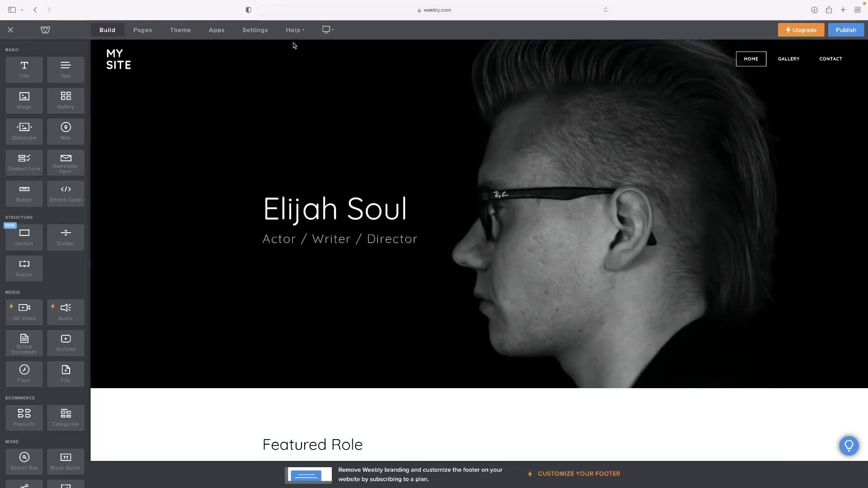
Look through the site's General, Members, Editors and SEO settings, including the domain selection for the site address.
click(256, 30)
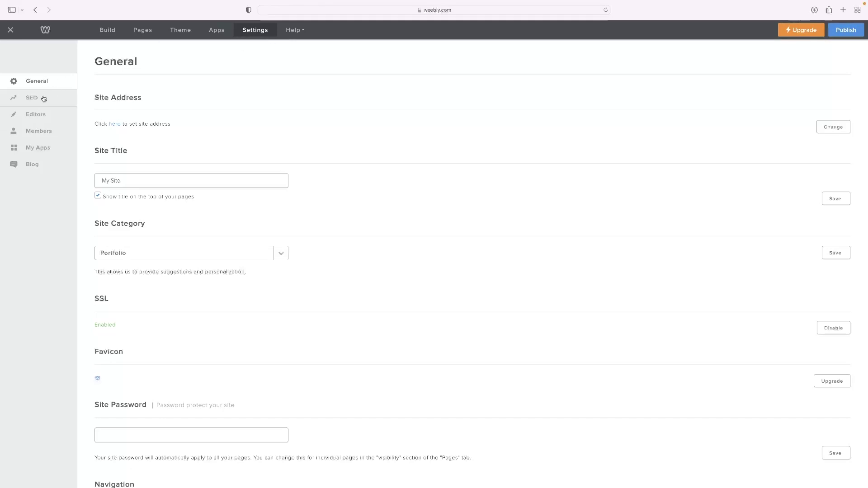
click(44, 133)
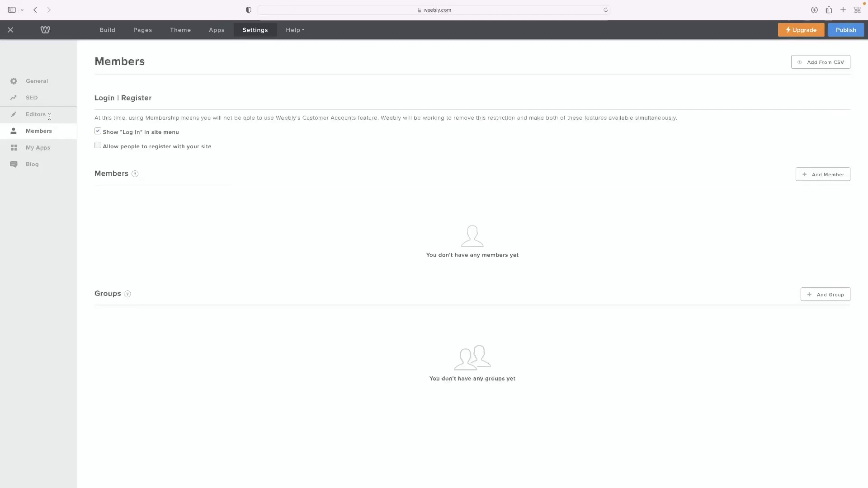
click(52, 119)
click(37, 98)
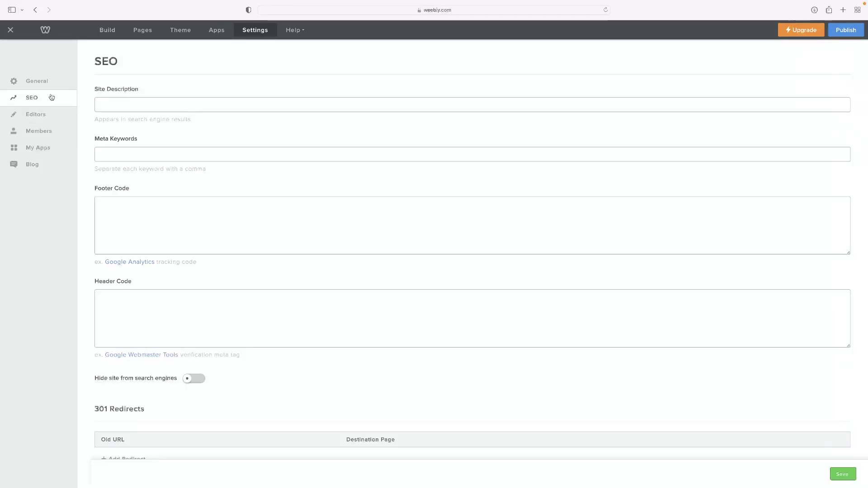
click(44, 84)
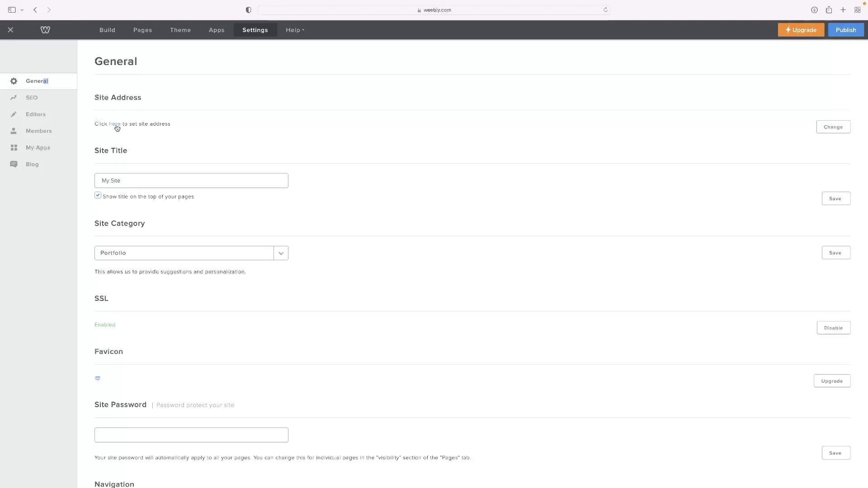
click(116, 125)
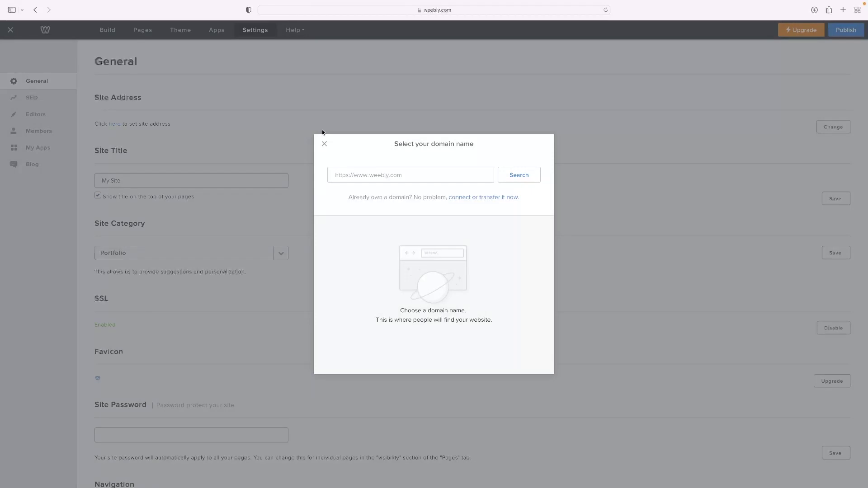
click(324, 144)
View the site's theme options and the gallery of alternative themes, keeping the current theme.
click(195, 38)
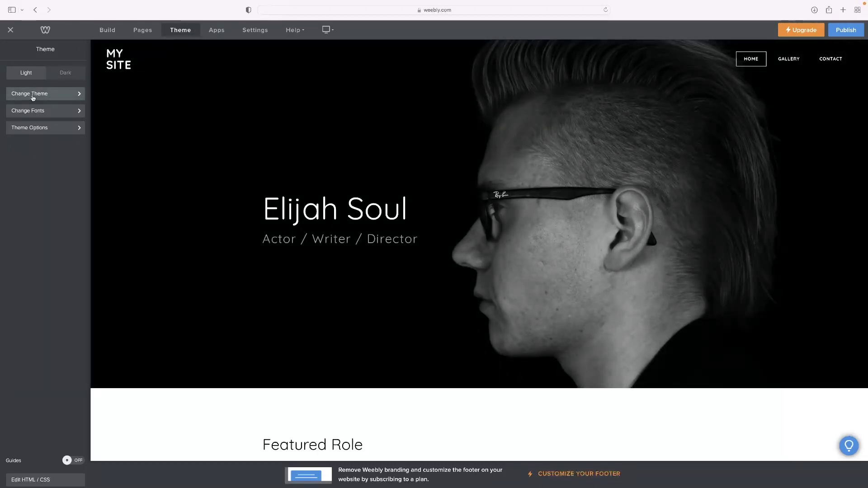
click(33, 97)
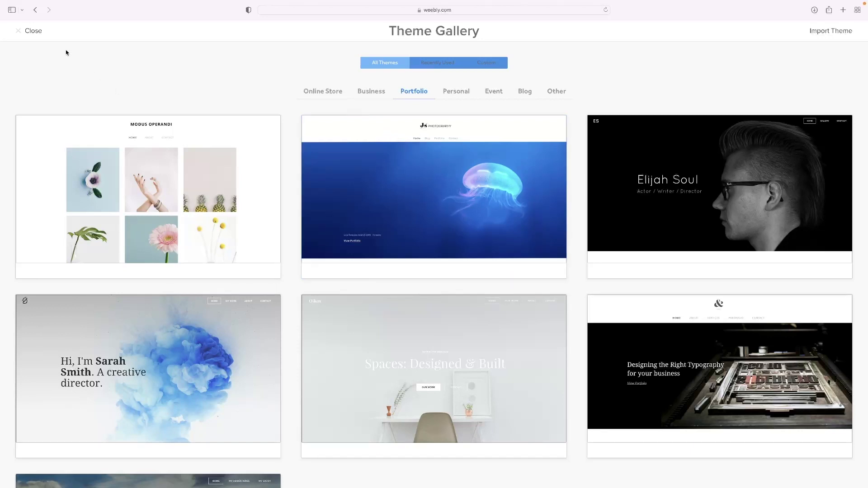
click(25, 32)
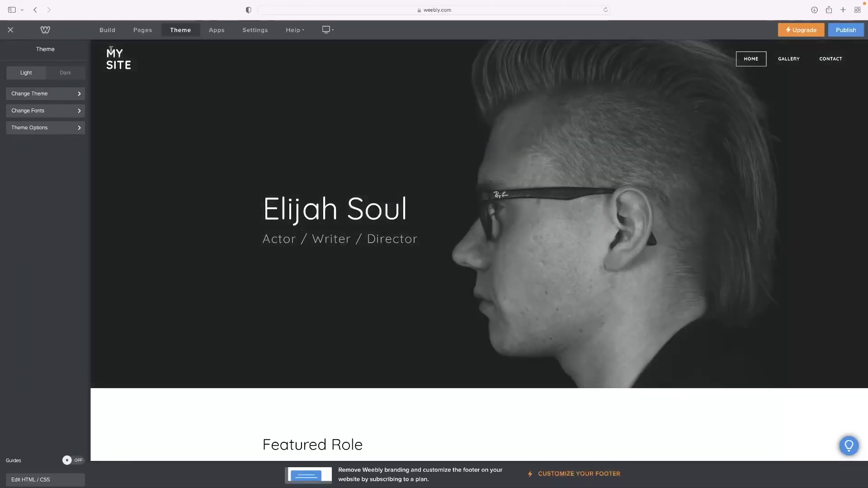
Switch to the Gallery page for editing, view its page settings and return to the page list.
click(144, 30)
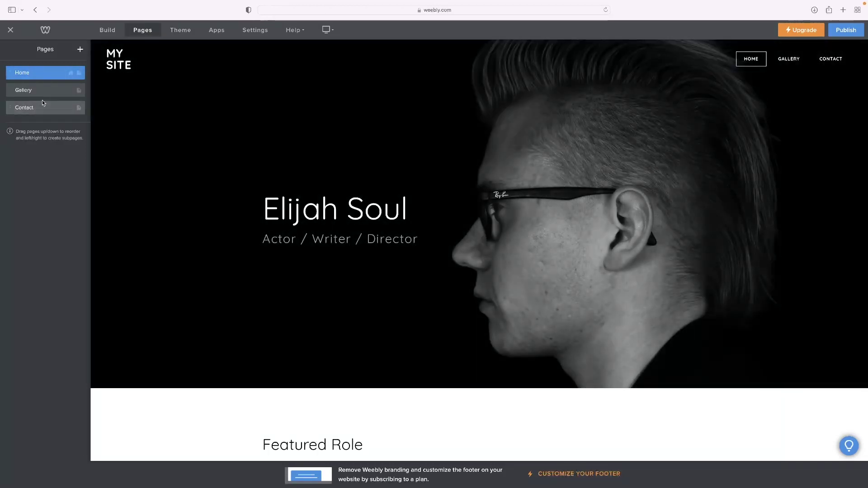
click(40, 92)
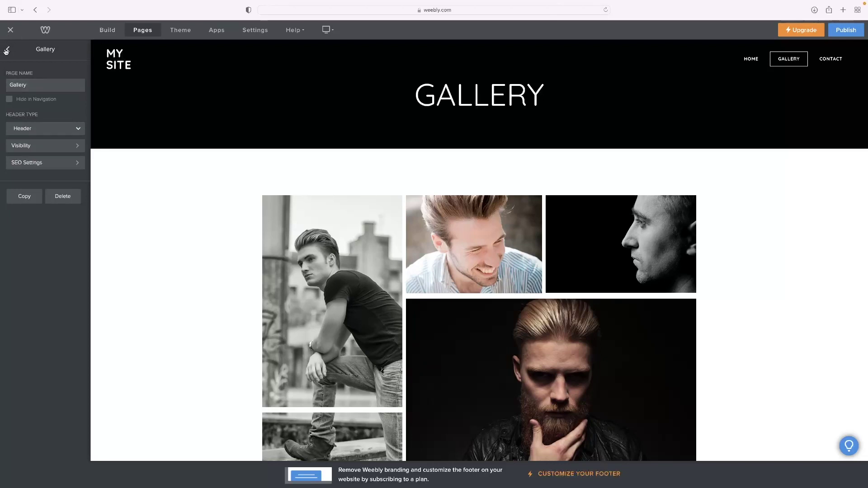
click(7, 50)
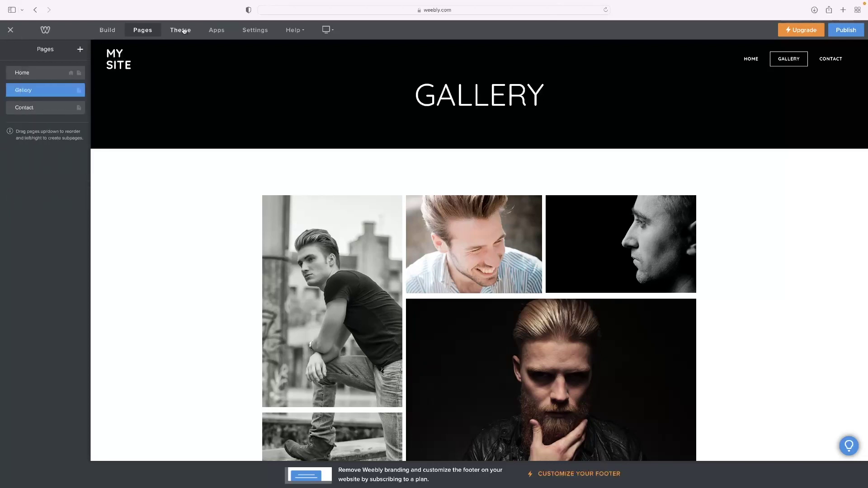
Add an image element below the quote block on the Gallery page and view its upload options without choosing a photo.
click(108, 30)
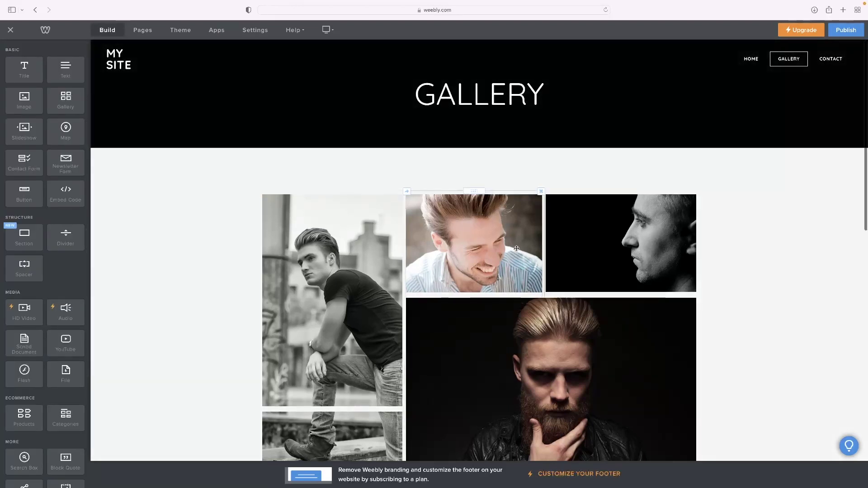
scroll(517, 249, down, 10)
scroll(517, 250, up, 4)
scroll(517, 250, down, 4)
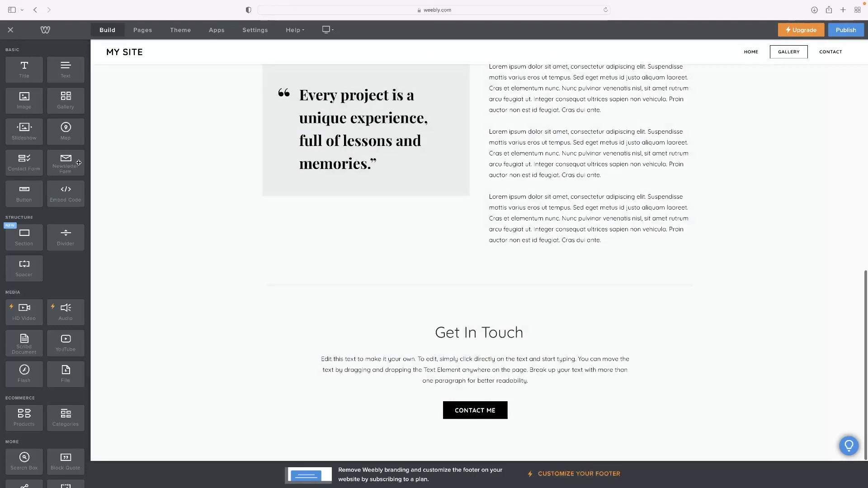
scroll(77, 165, down, 5)
scroll(75, 162, up, 5)
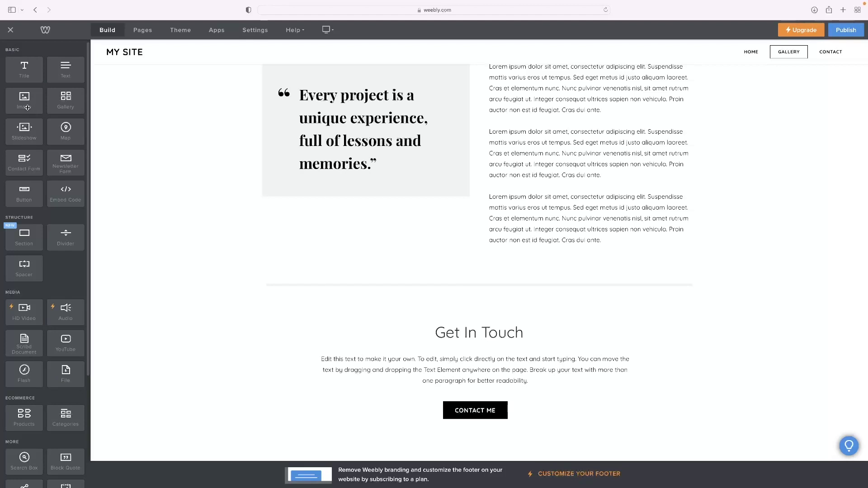
drag(27, 104, 324, 215)
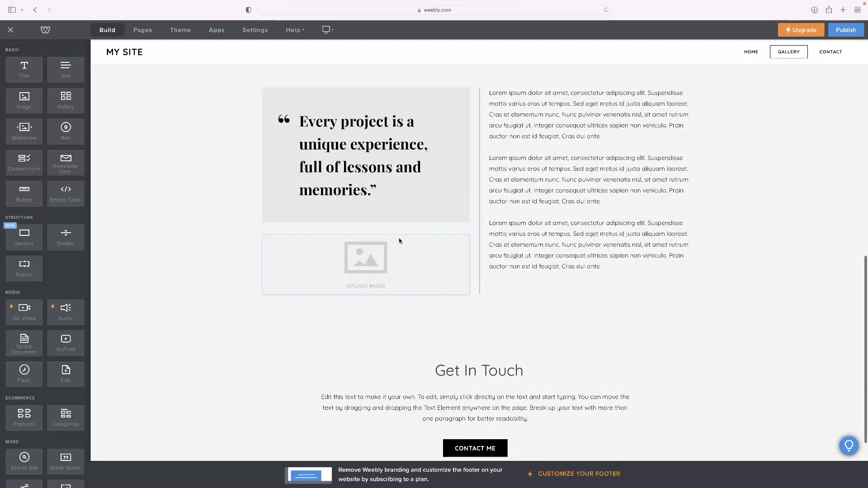
click(399, 240)
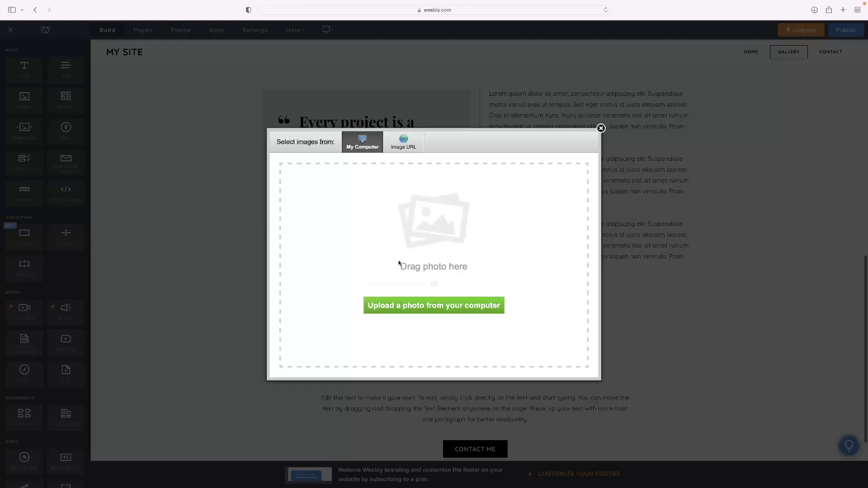
click(600, 129)
Replace all the placeholder paragraphs beside the quote with the word "TEXT".
click(586, 183)
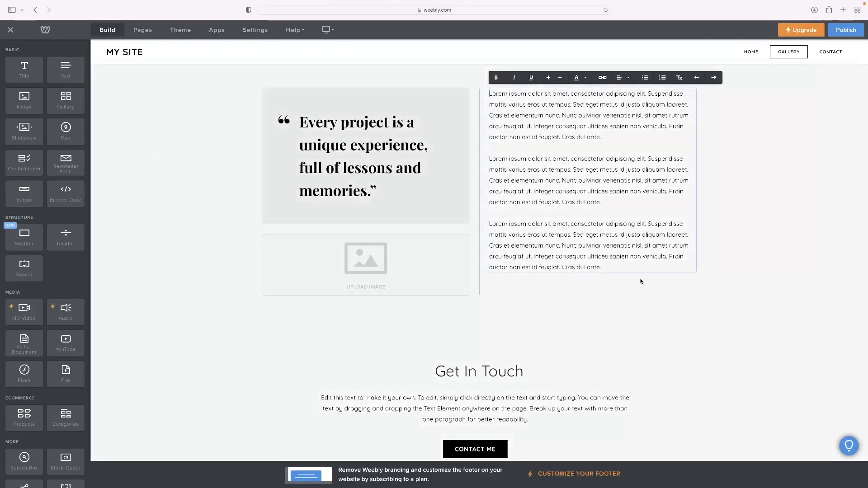
scroll(515, 416, down, 1)
click(488, 445)
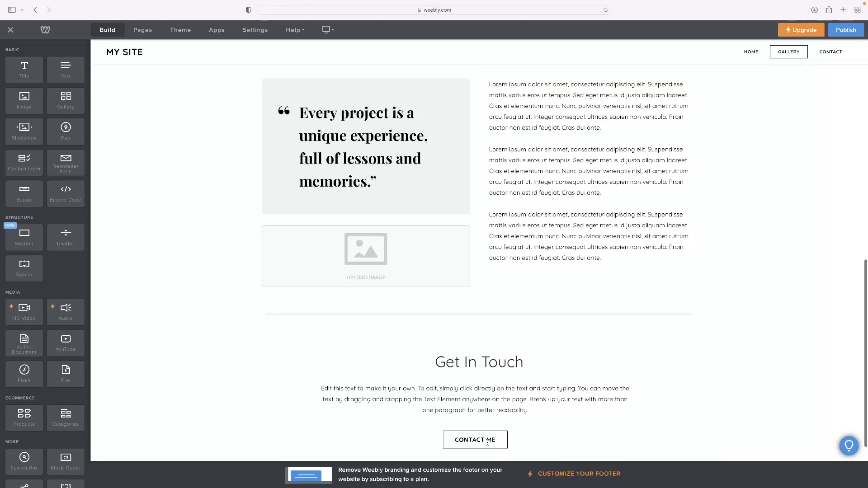
click(597, 227)
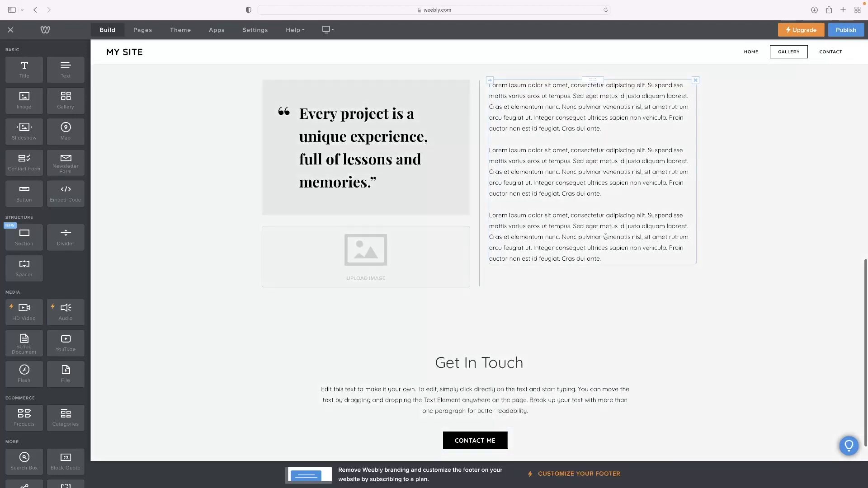
text(o)
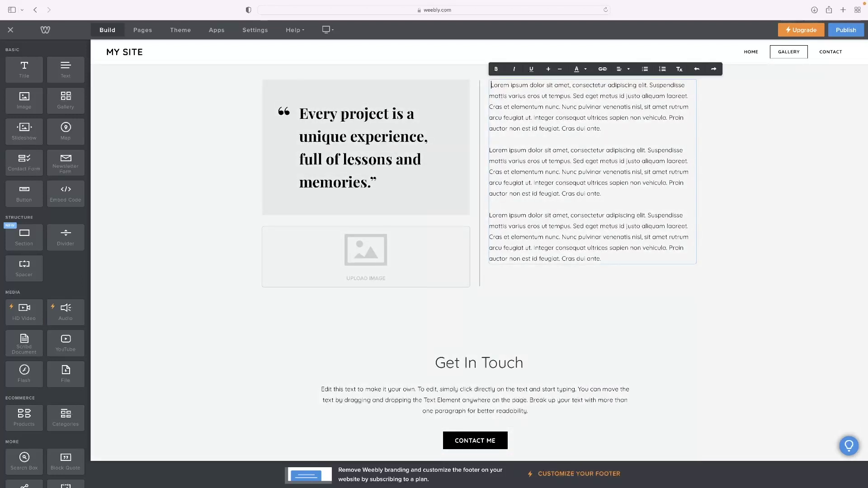
double_click(615, 237)
text(a)
key(super+a)
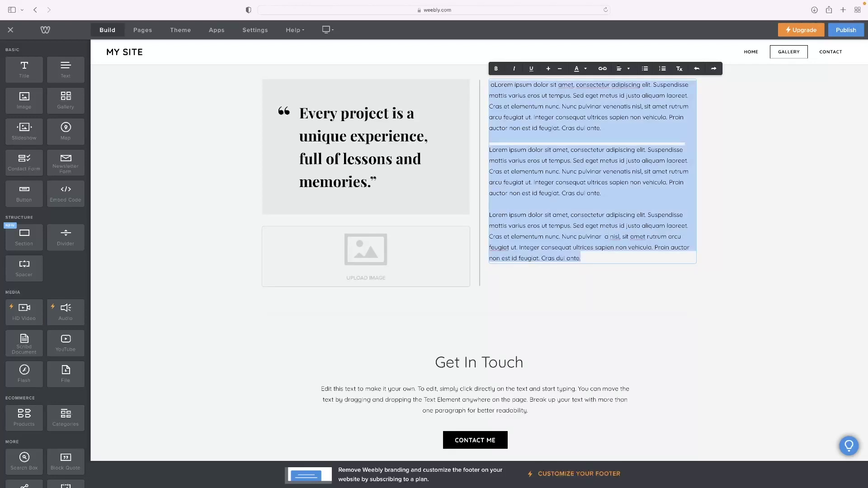
text(TEXT)
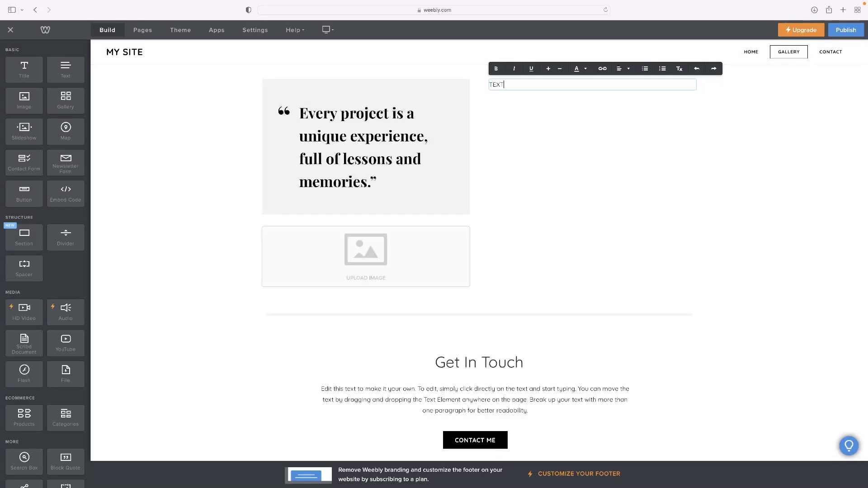
Try right alignment for the Contact Me button and restore its centre alignment.
click(491, 440)
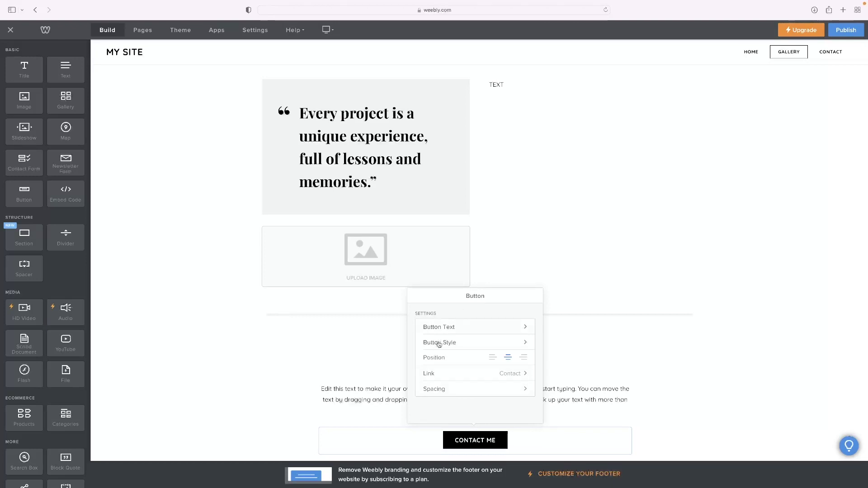
click(523, 357)
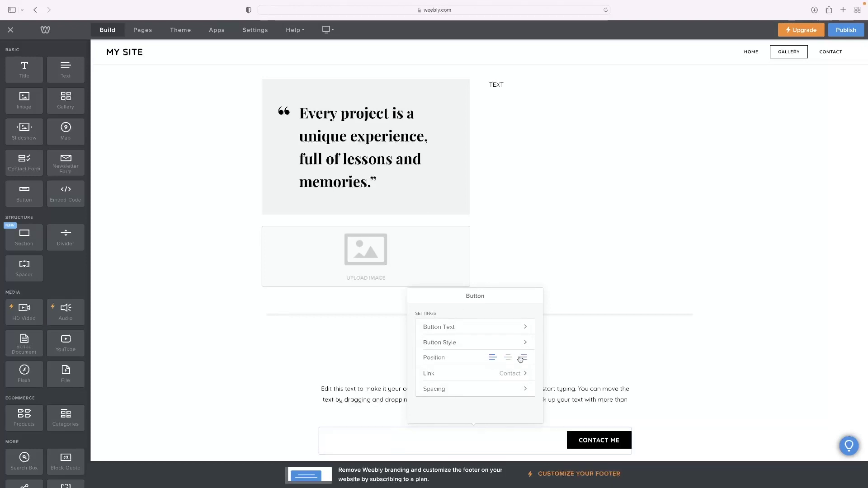
click(507, 357)
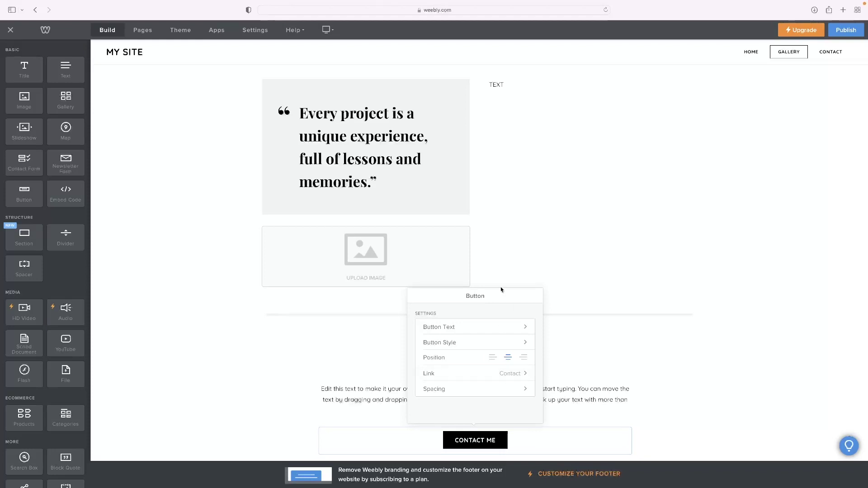
click(260, 327)
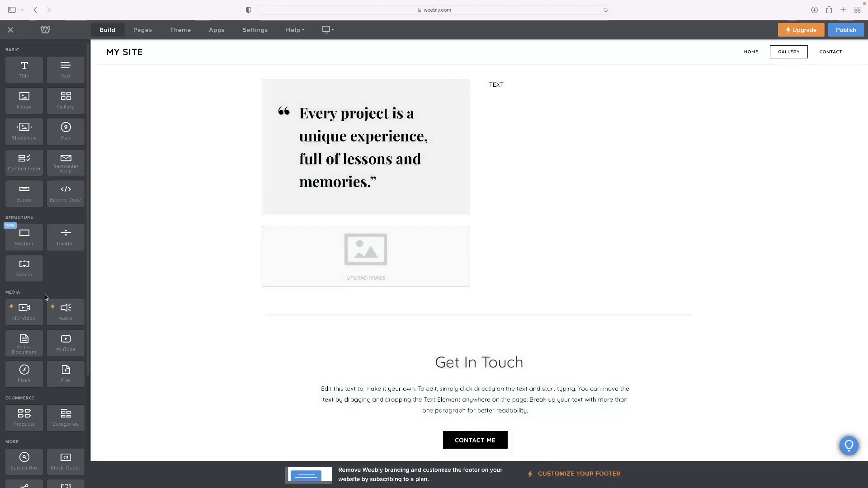
scroll(44, 294, down, 3)
scroll(44, 295, up, 3)
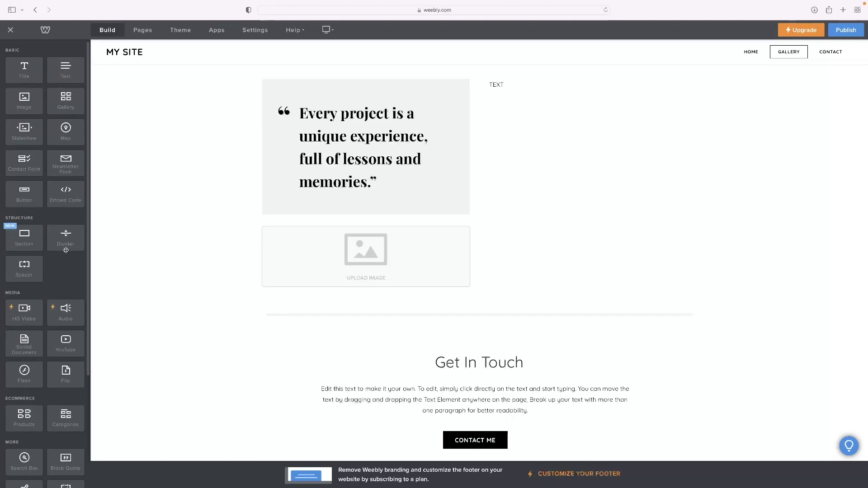